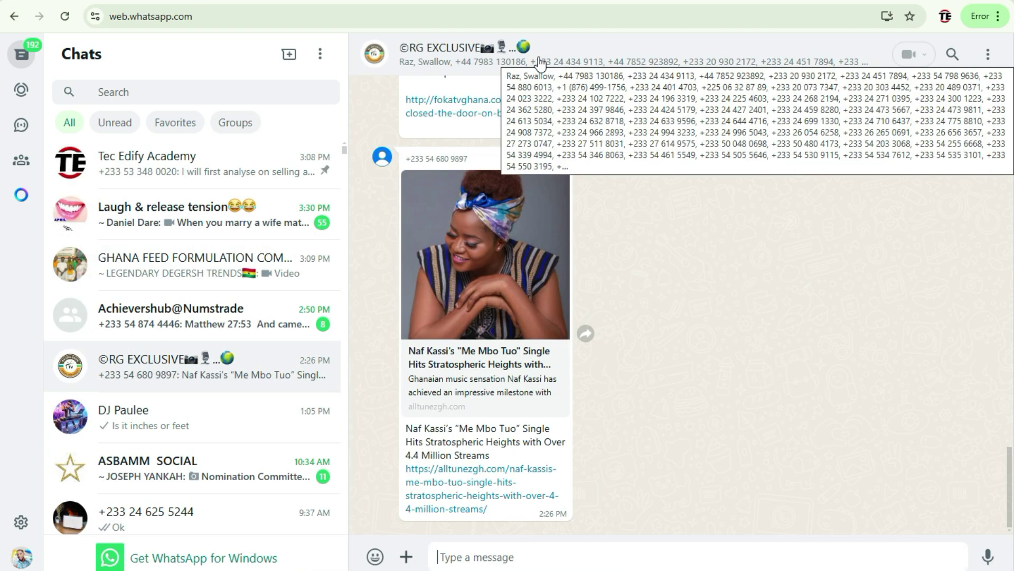
Step: Copy the HTML element holding the ©RG EXCLUSIVE group's member list and paste it over all the text in the Word document
right_click(543, 67)
left_click(671, 363)
left_click(1003, 448)
scroll(818, 163, "down", 5)
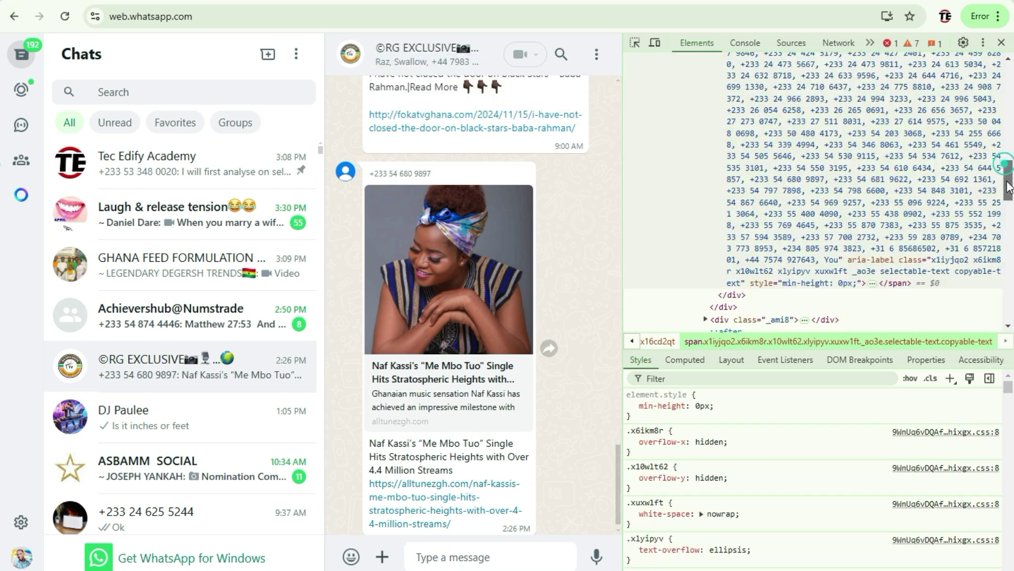
scroll(817, 162, "up", 3)
right_click(818, 162)
left_click(732, 290)
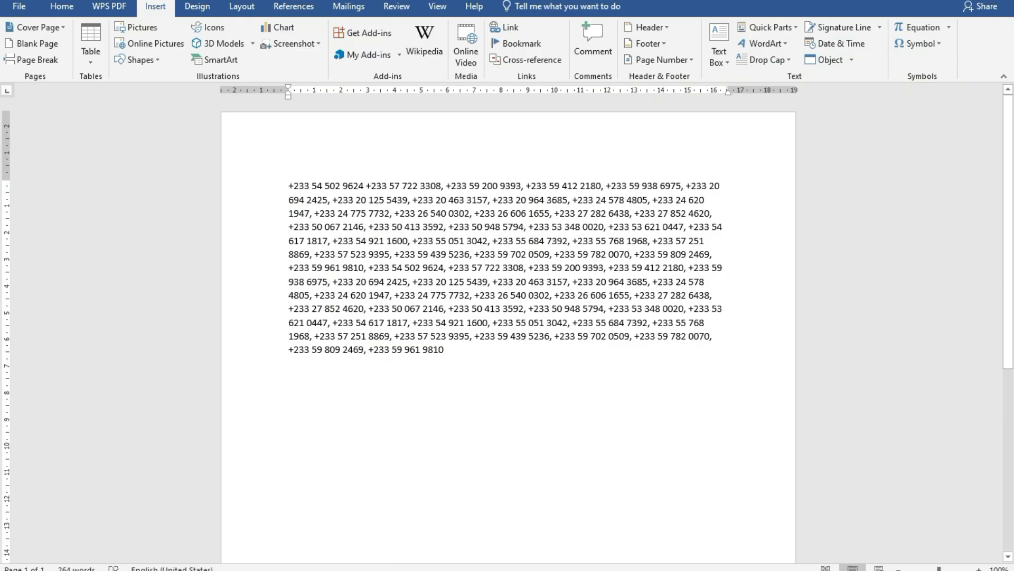
key("ctrl+a")
key("ctrl+v")
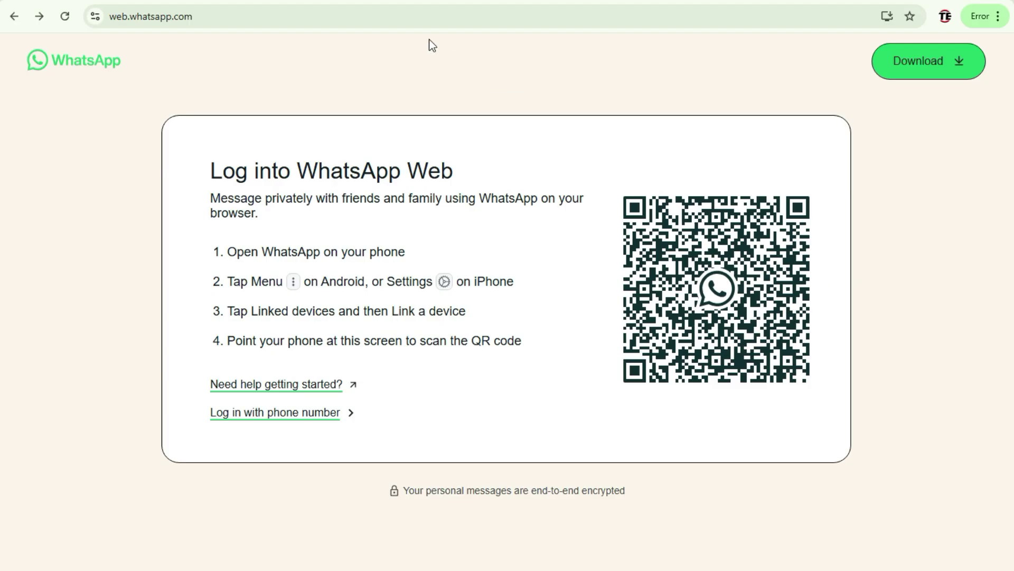
left_click(129, 20)
left_click(210, 20)
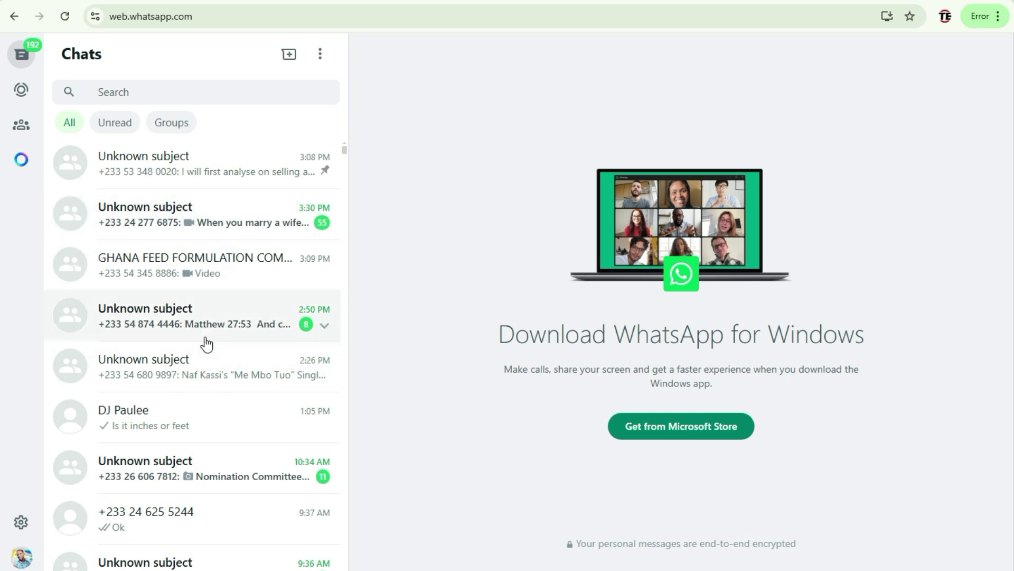
scroll(206, 343, "down", 1)
scroll(206, 344, "up", 1)
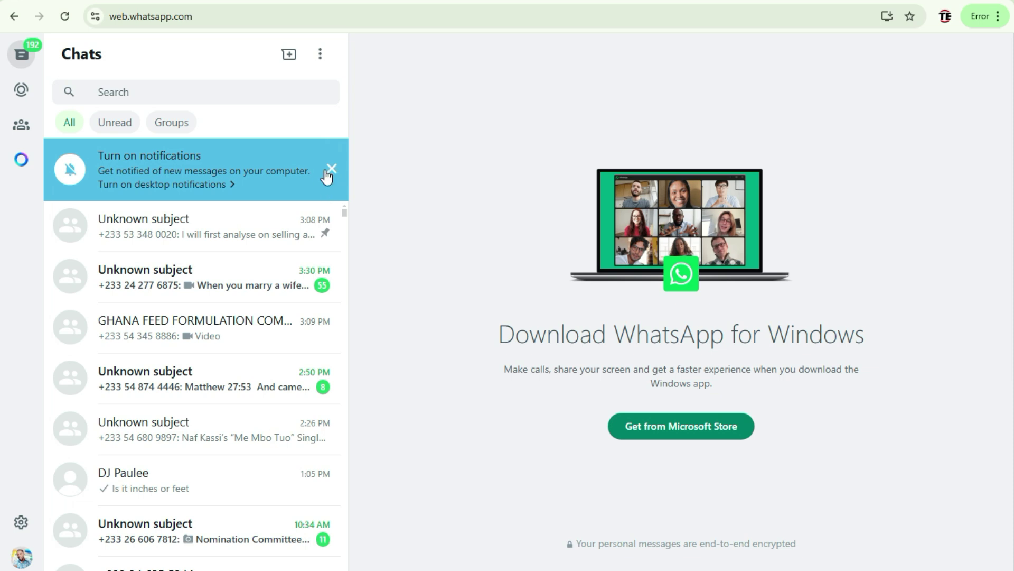
Step: Dismiss the desktop notifications banner and open the ©RG EXCLUSIVE group chat
left_click(331, 169)
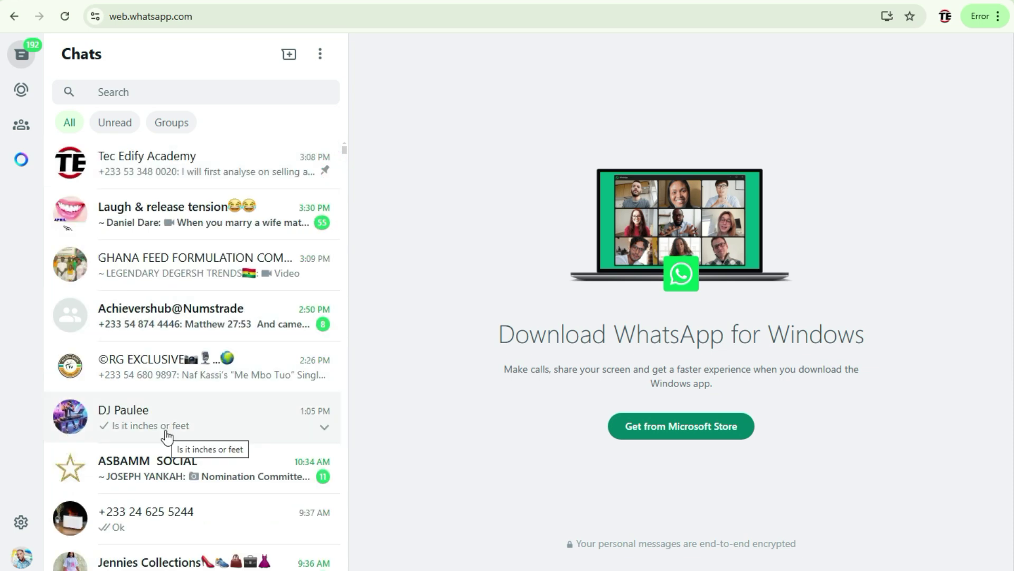
scroll(167, 437, "down", 3)
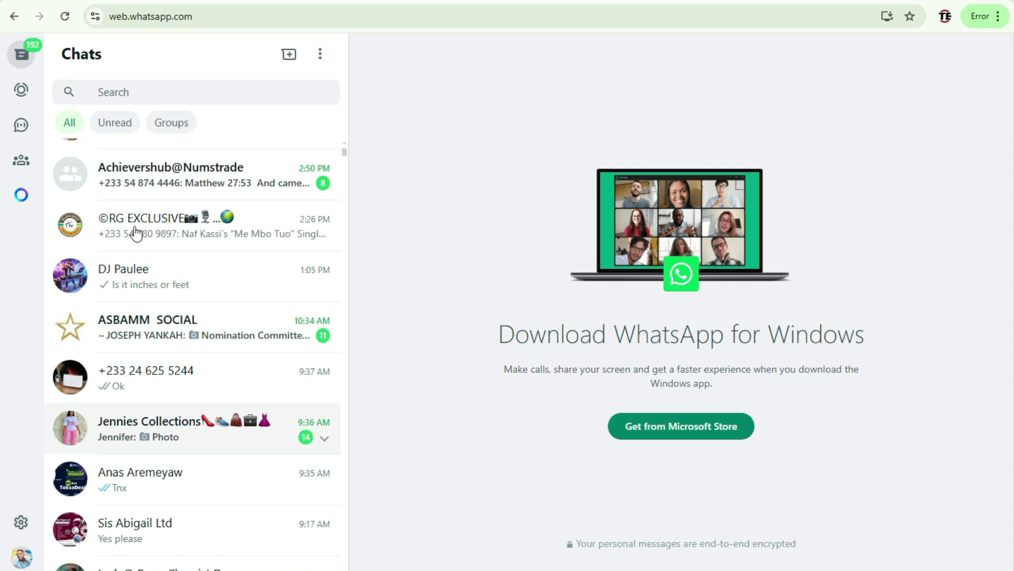
scroll(133, 231, "up", 3)
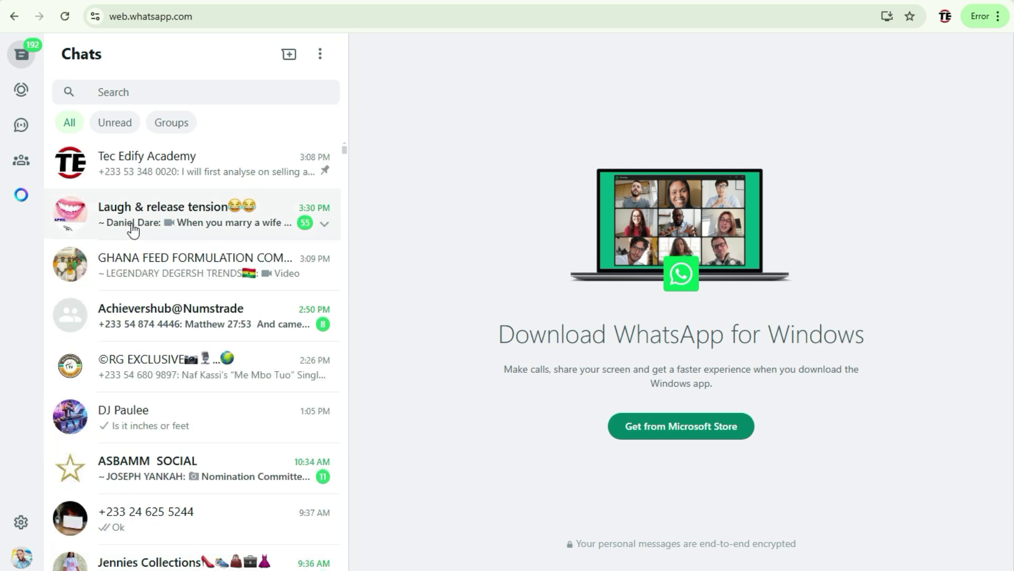
left_click(159, 365)
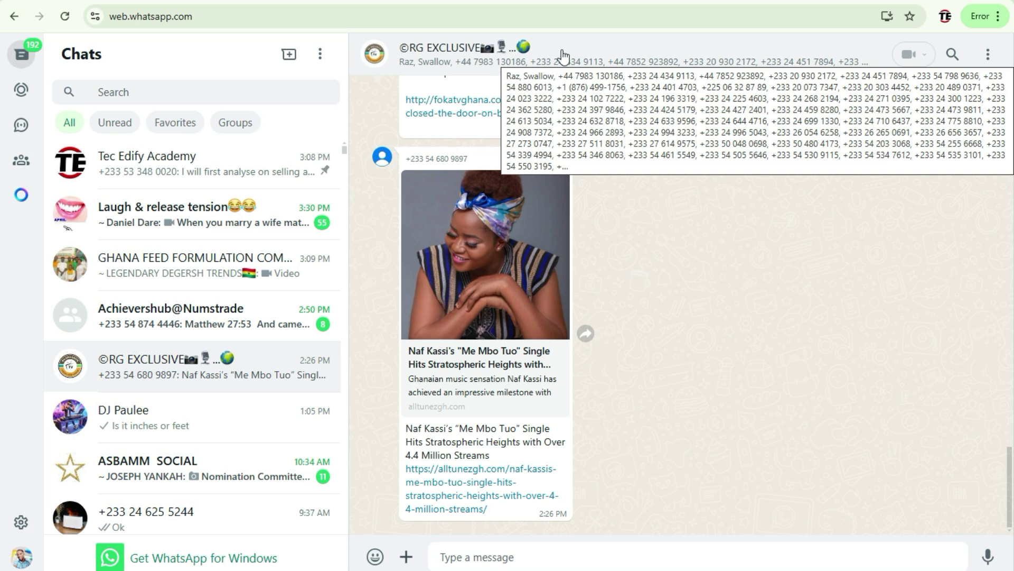
Step: Inspect the participants line in the group chat's header and copy its span element from the page's HTML
right_click(564, 57)
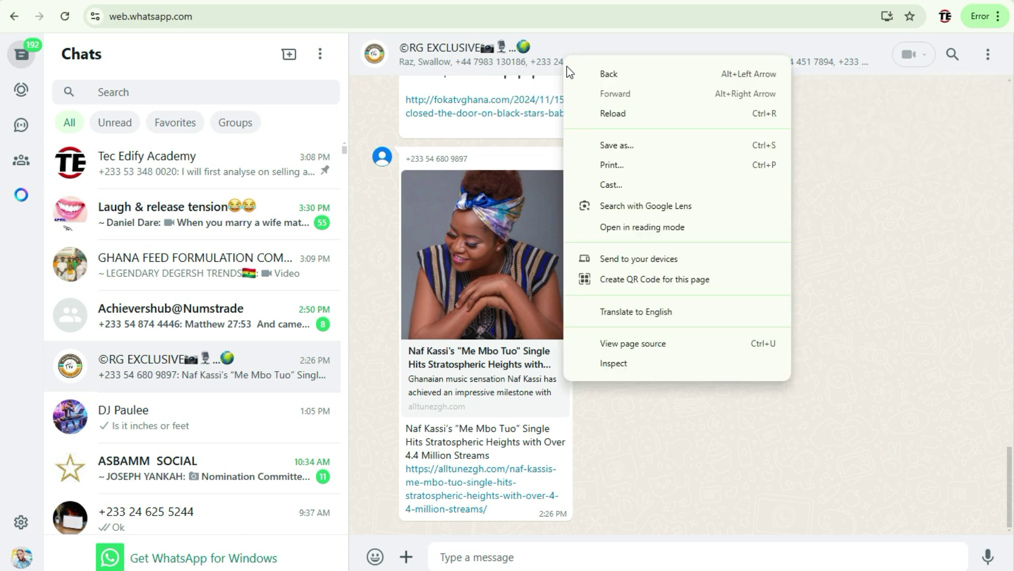
left_click(620, 367)
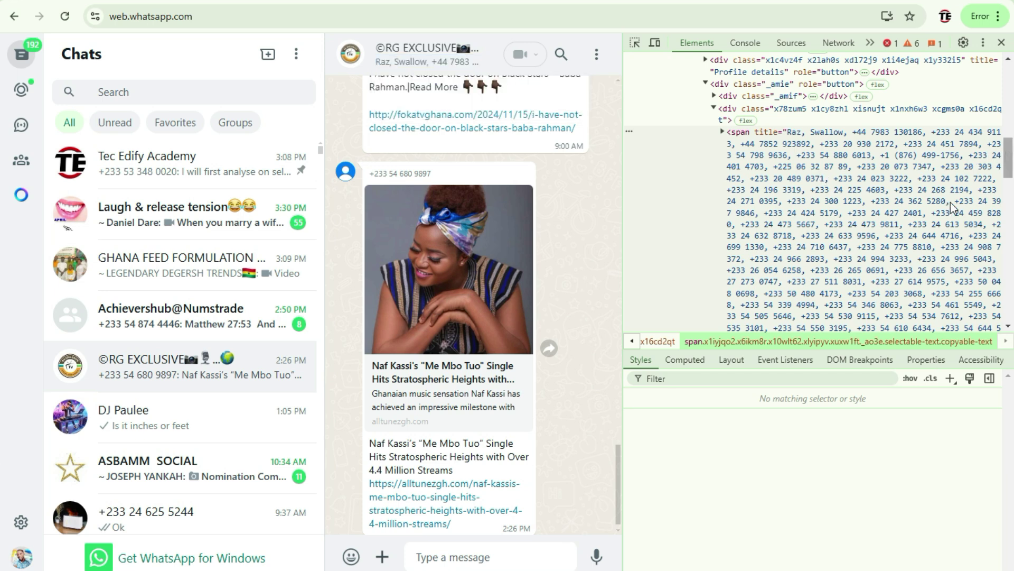
scroll(945, 153, "down", 2)
mouse_move(1008, 159)
left_mouse_down()
mouse_move(1008, 183)
mouse_move(1009, 160)
left_mouse_up()
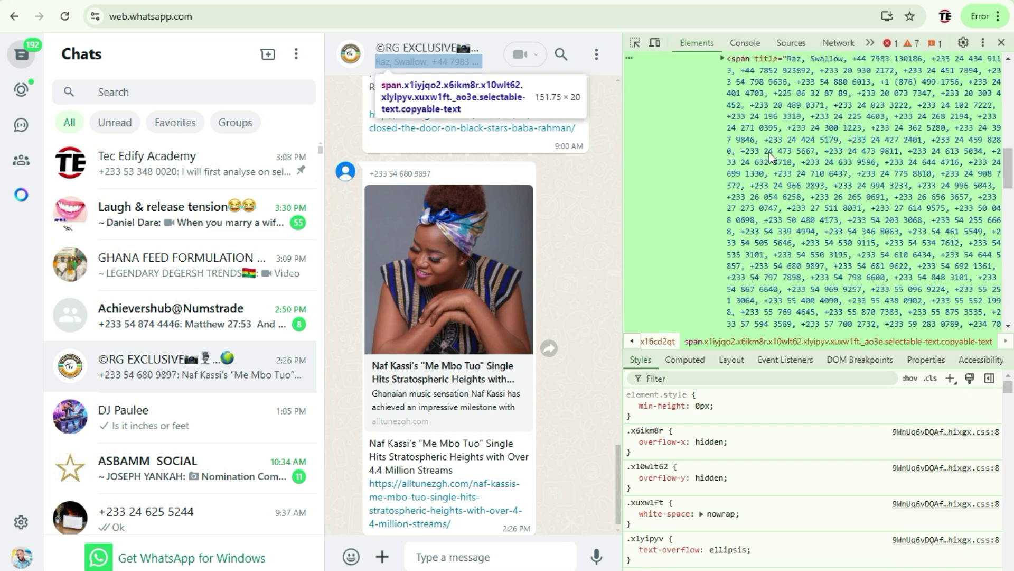
right_click(812, 141)
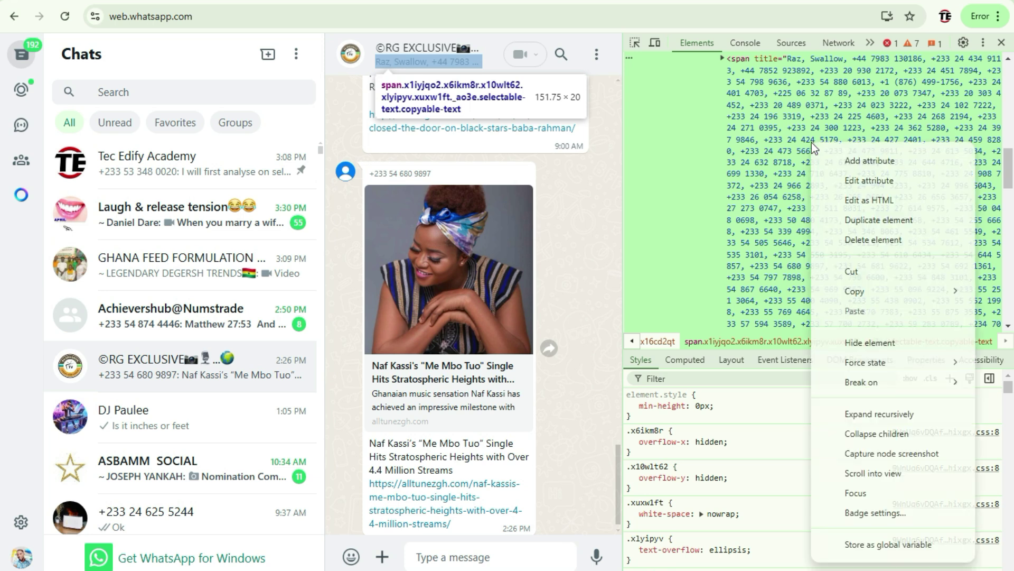
mouse_move(849, 294)
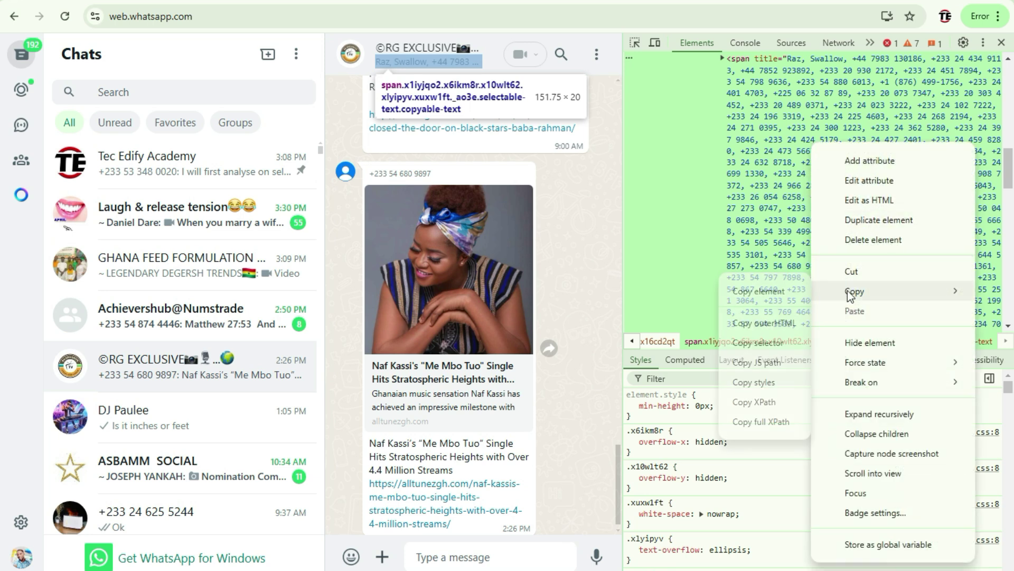
left_click(778, 290)
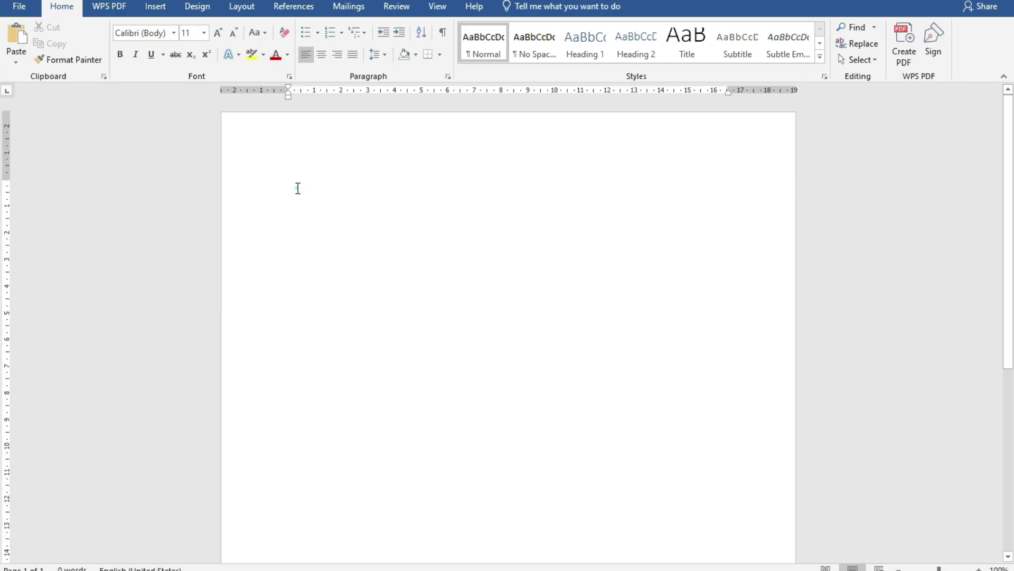
Step: Switch to Word and paste the copied element into the blank document
left_click(297, 188)
key("ctrl+v")
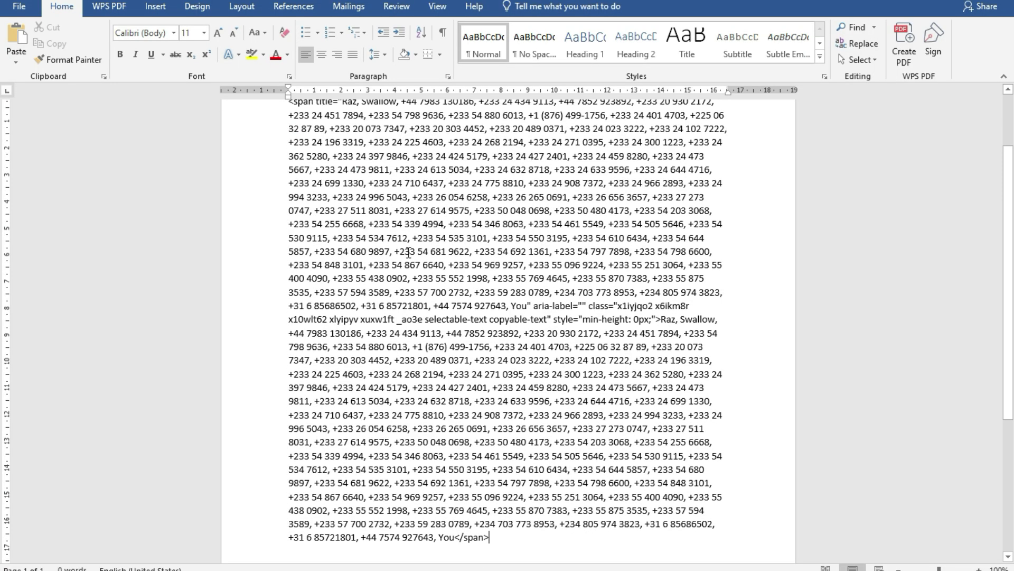
scroll(419, 259, "up", 2)
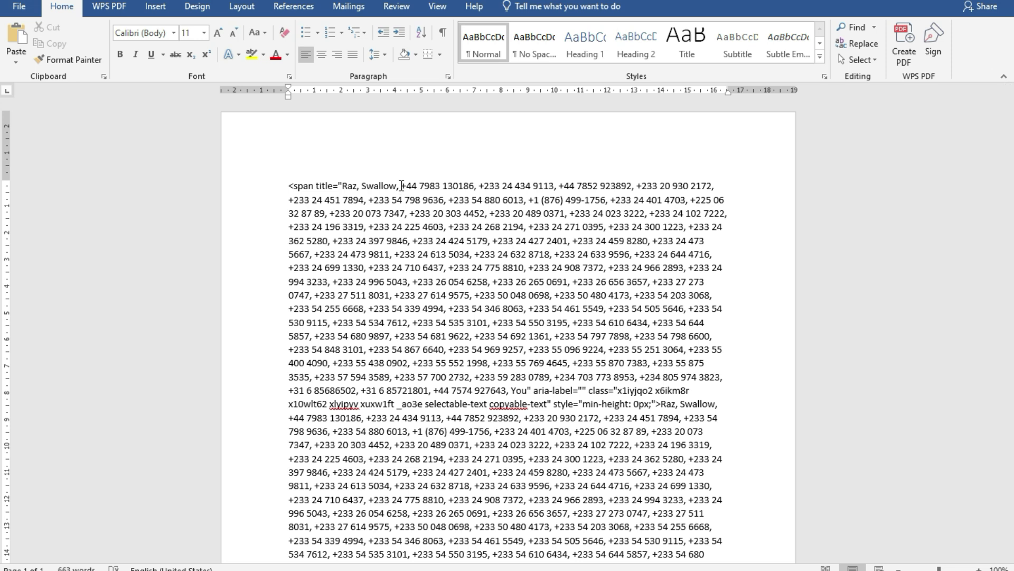
scroll(402, 185, "down", 3)
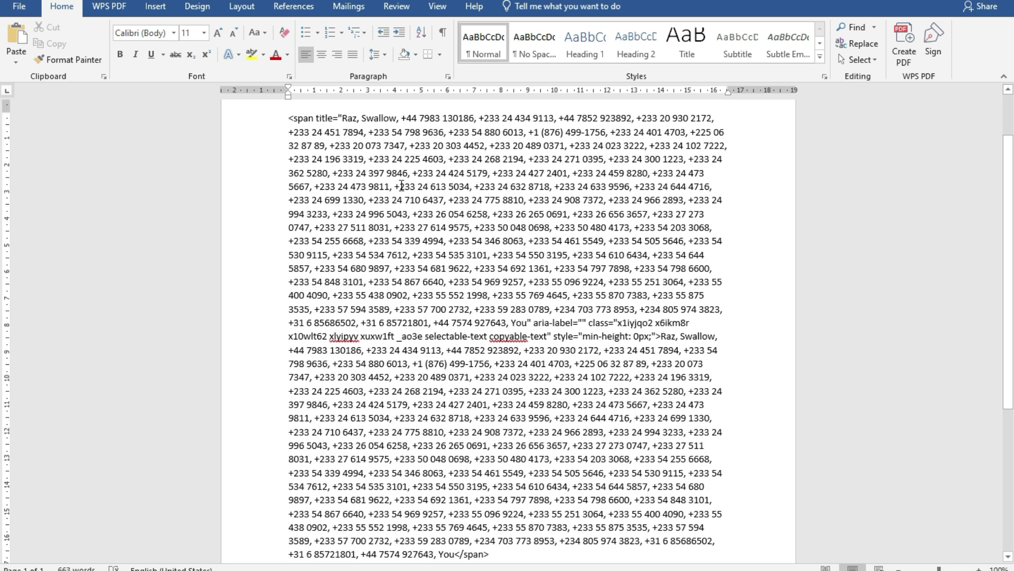
scroll(401, 185, "up", 3)
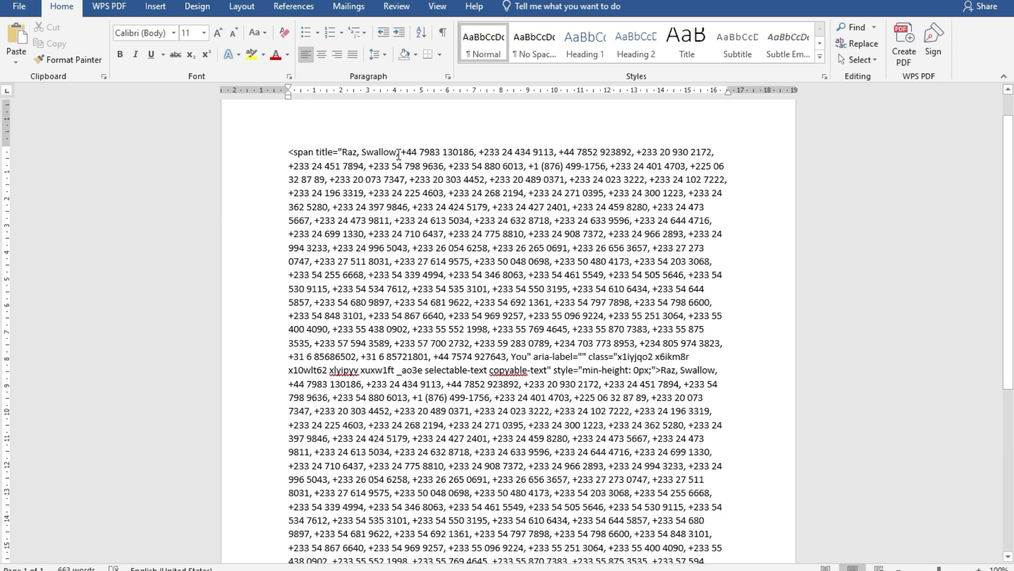
Step: Delete the span markup and contact names before, between and after the phone numbers, so only the numbers and their separators remain
left_click_drag(402, 153, 287, 156)
key("Delete")
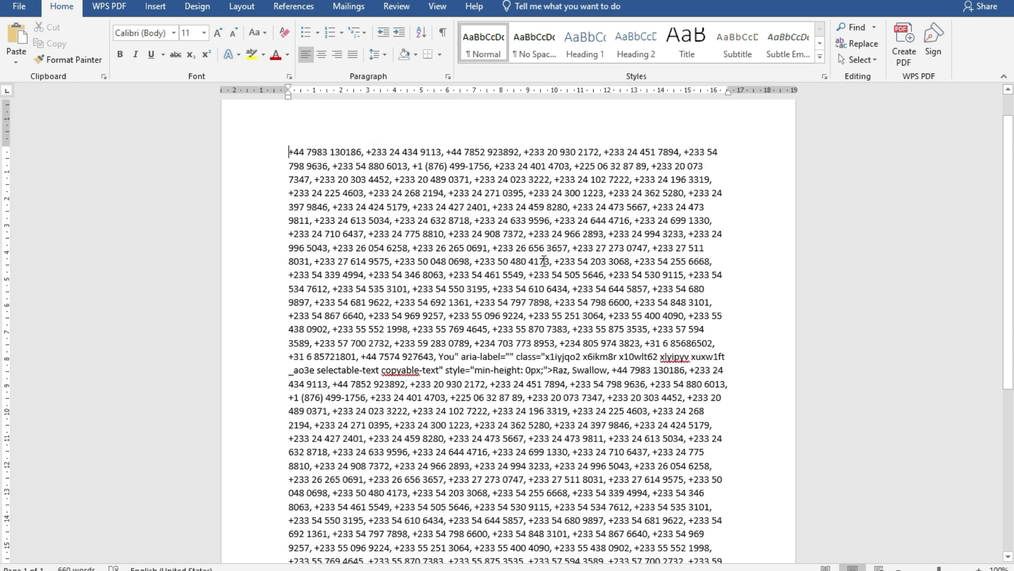
scroll(544, 261, "down", 1)
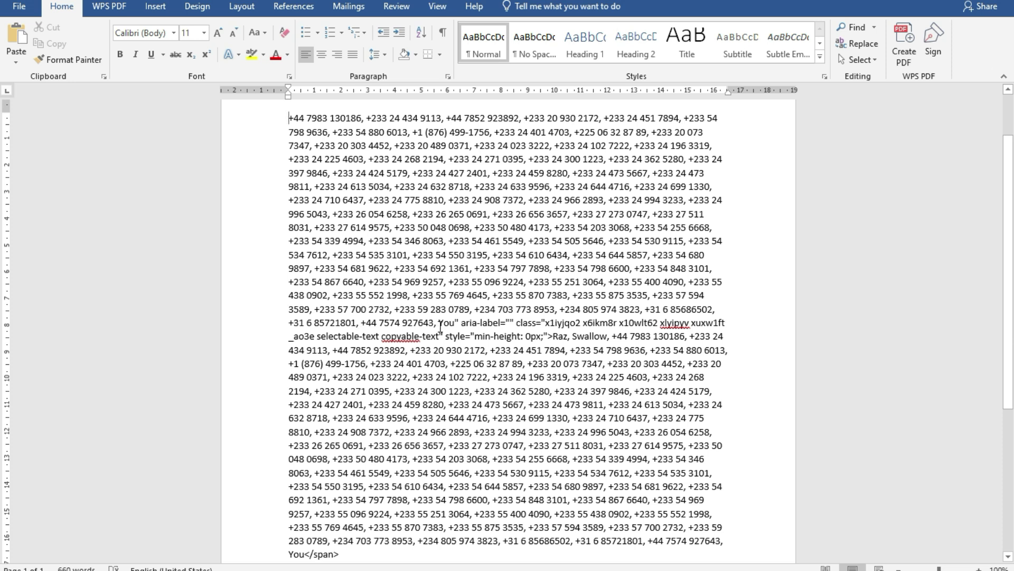
left_click_drag(440, 327, 612, 339)
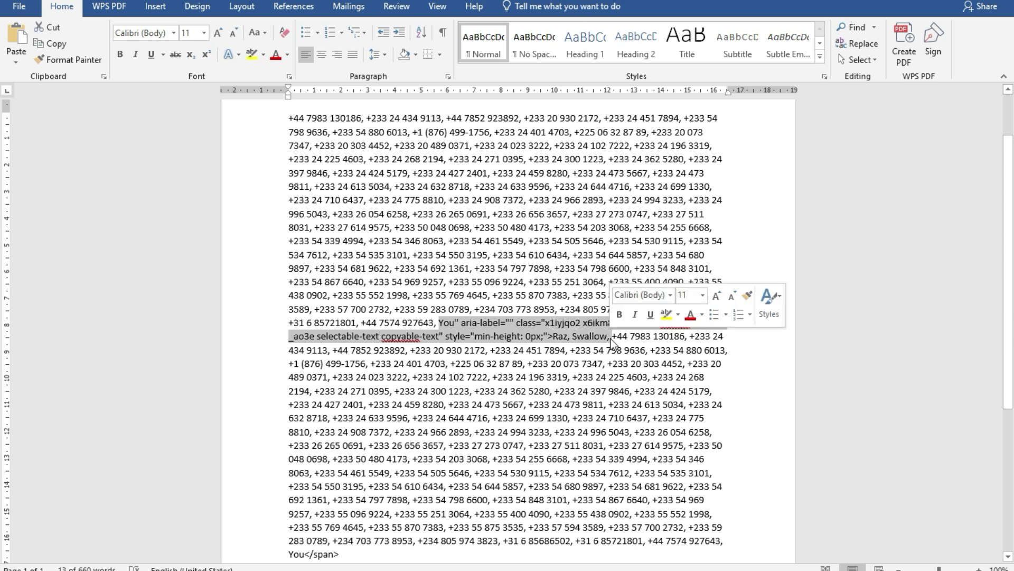
key("Delete")
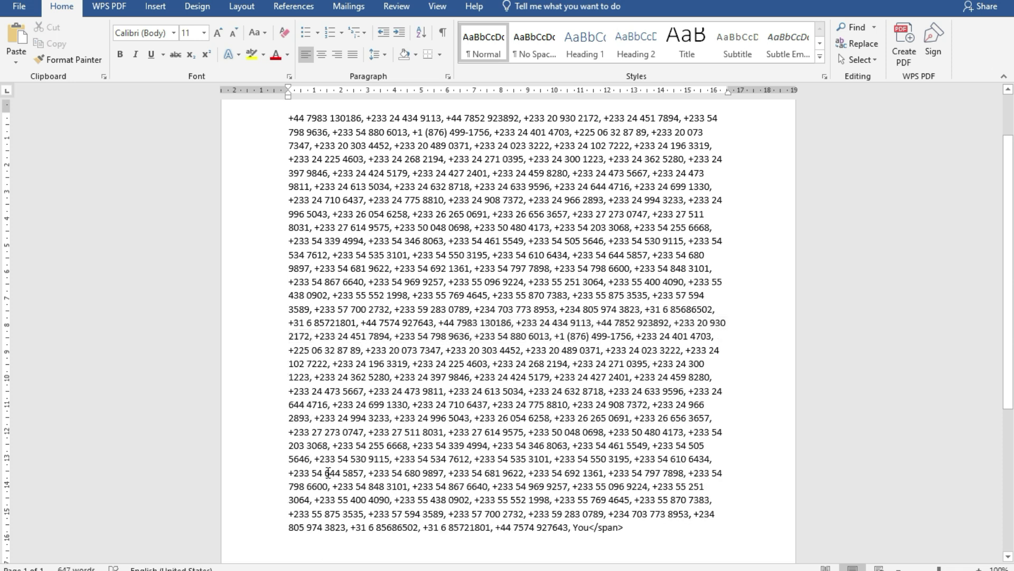
scroll(331, 476, "down", 1)
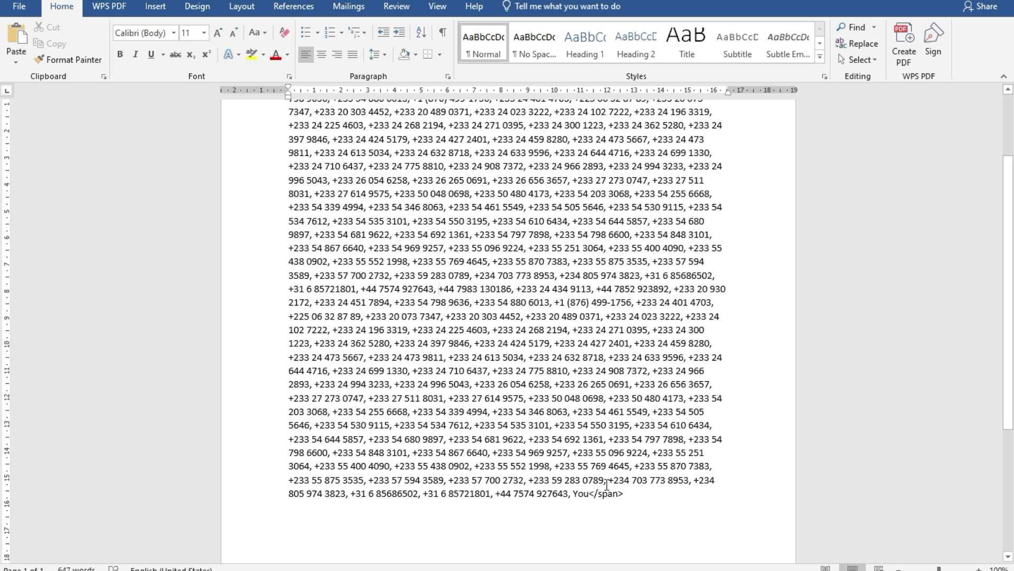
left_click_drag(573, 493, 623, 493)
key("Delete")
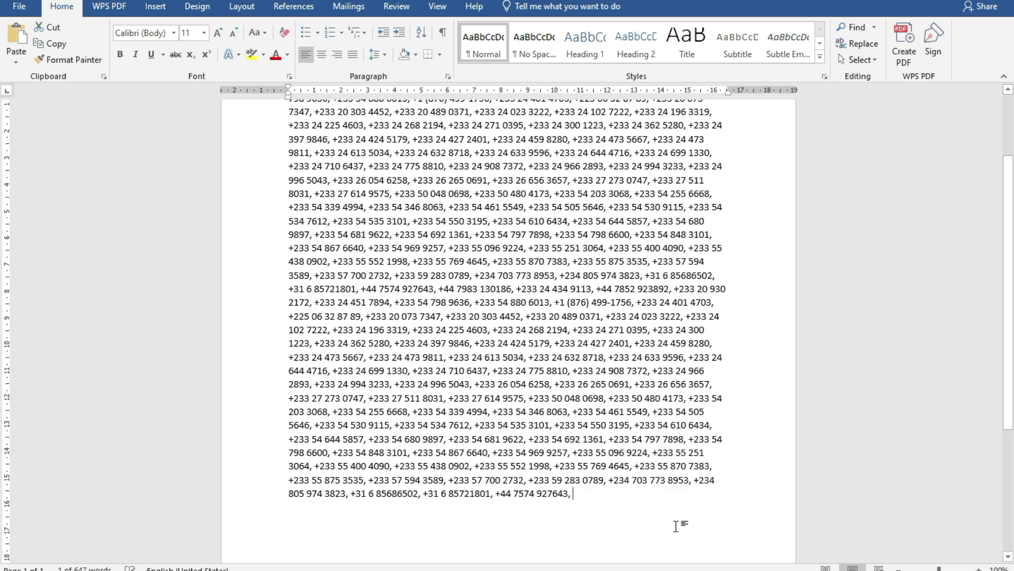
Step: Put each of the first six phone numbers on its own line, removing the comma separators between them
scroll(672, 525, "up", 3)
scroll(508, 327, "up", 1)
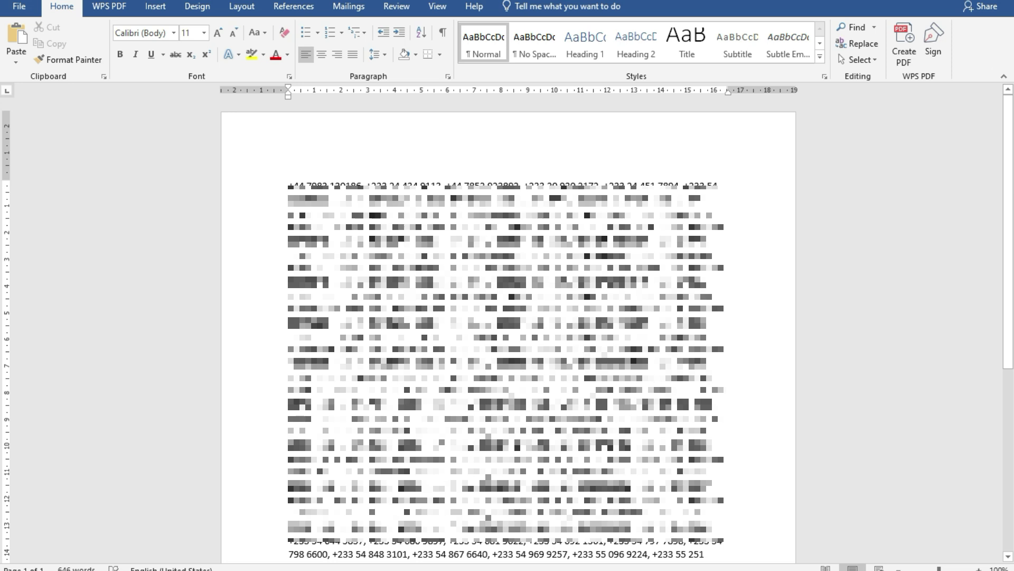
scroll(448, 310, "down", 4)
scroll(507, 317, "up", 10)
left_click(367, 185)
key("BackSpace")
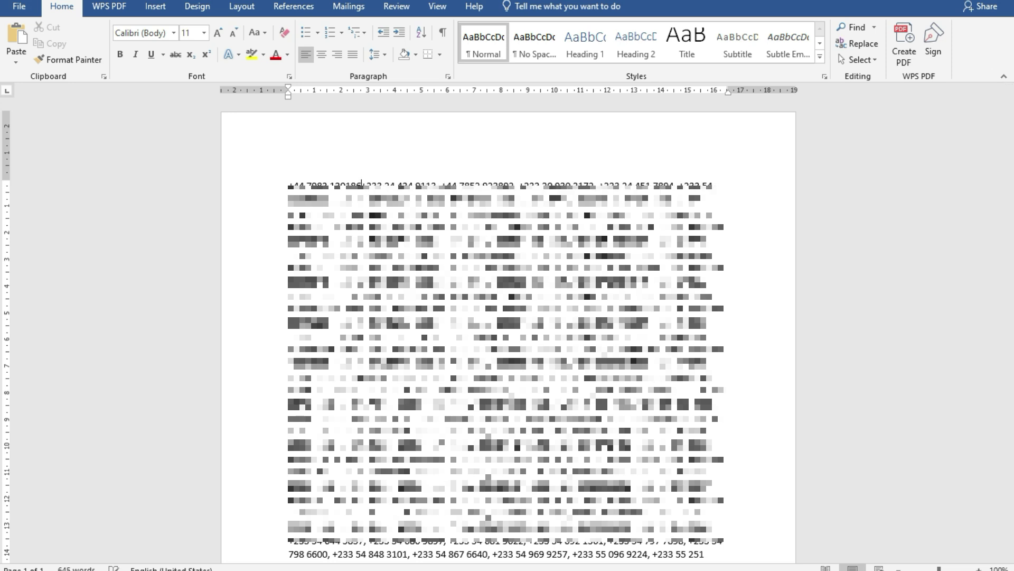
key("Return")
left_click(366, 206)
key("BackSpace")
key("Return")
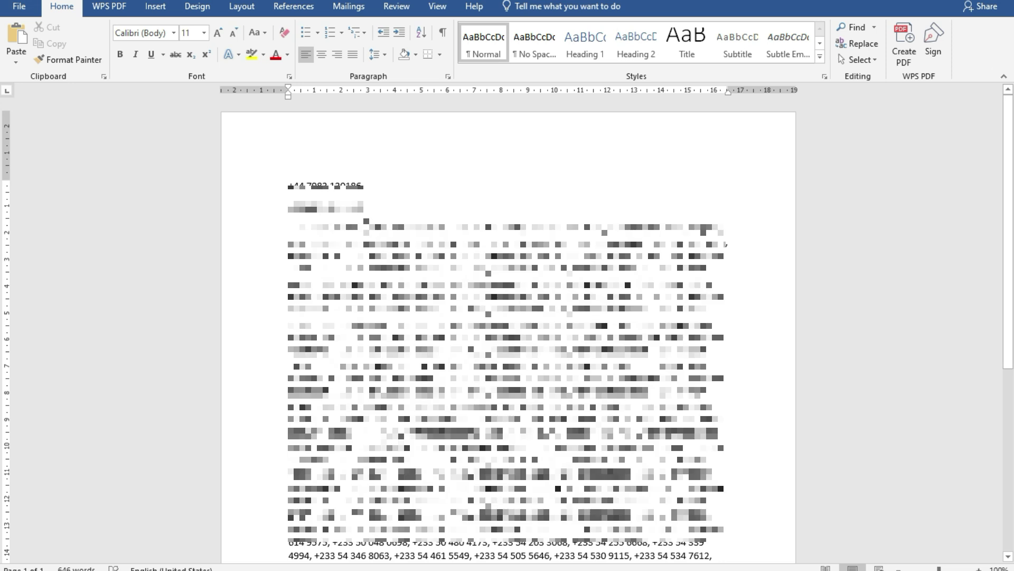
left_click(362, 227)
key("BackSpace")
key("Return")
left_click(367, 250)
key("BackSpace")
key("Return")
left_click(376, 271)
key("BackSpace")
left_click(369, 272)
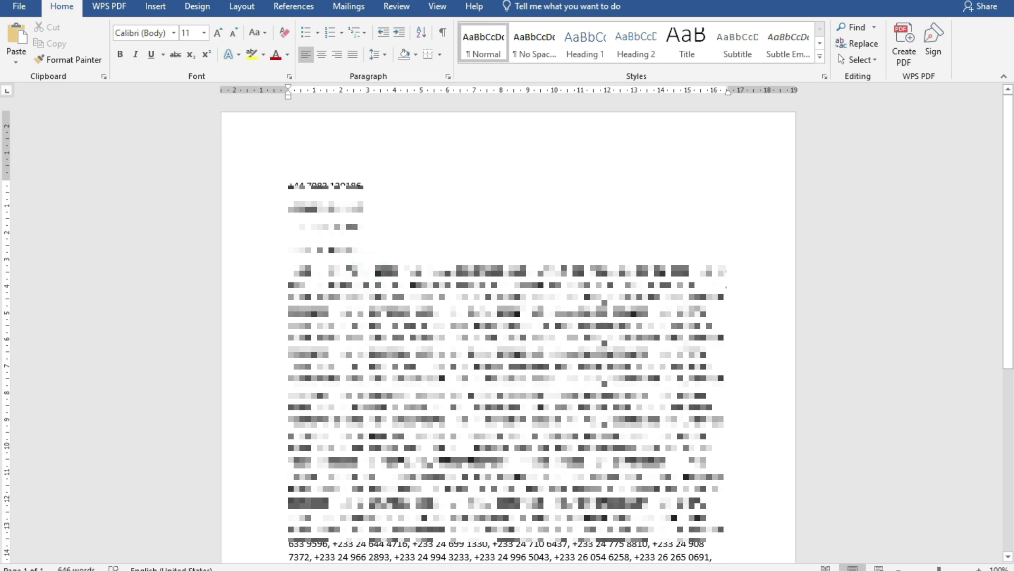
key("BackSpace")
key("Return")
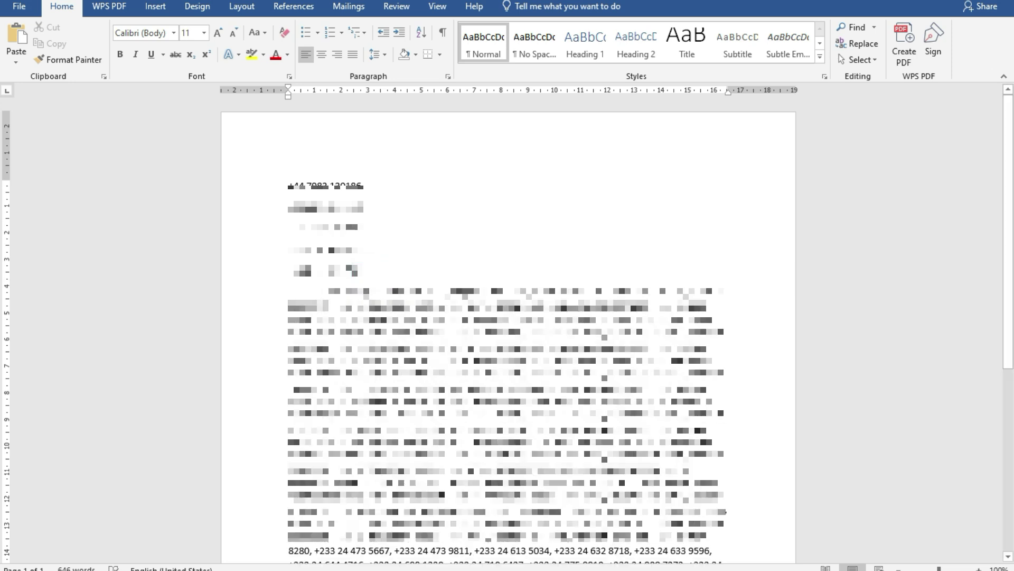
left_click(368, 291)
key("BackSpace")
key("Return")
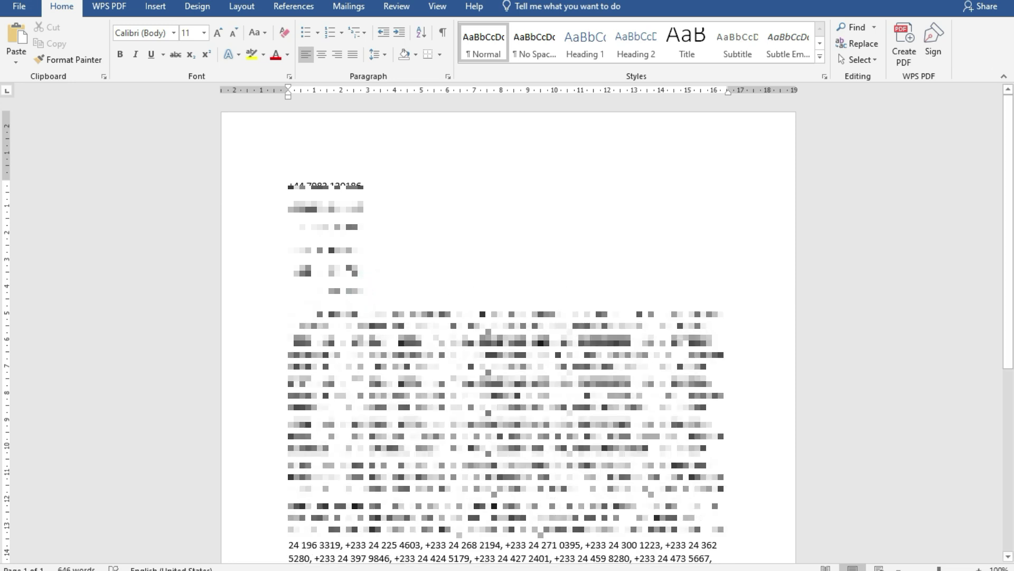
left_click(365, 310)
key("BackSpace")
scroll(371, 309, "down", 3)
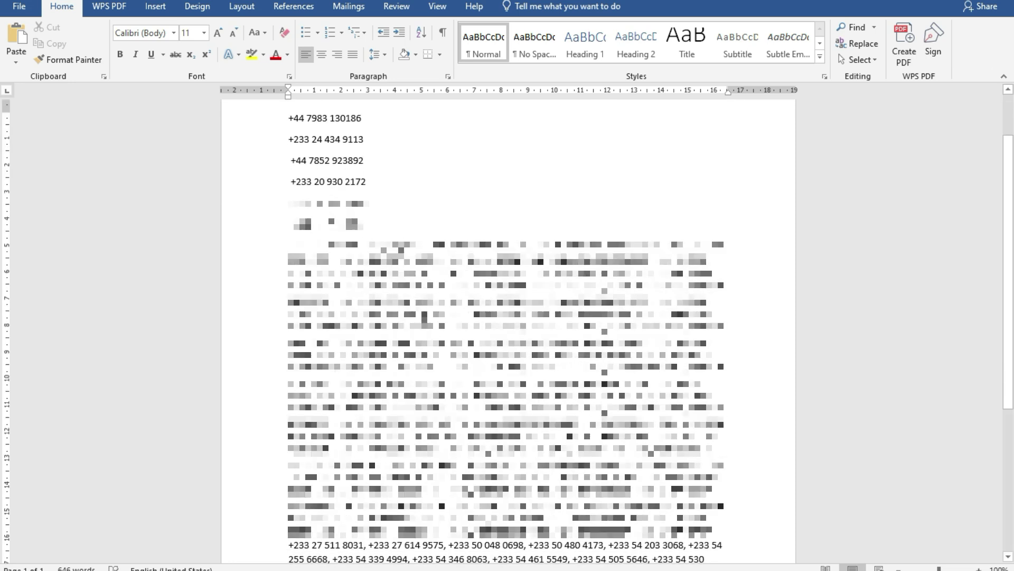
scroll(367, 291, "down", 2)
scroll(368, 291, "down", 3)
scroll(367, 291, "up", 4)
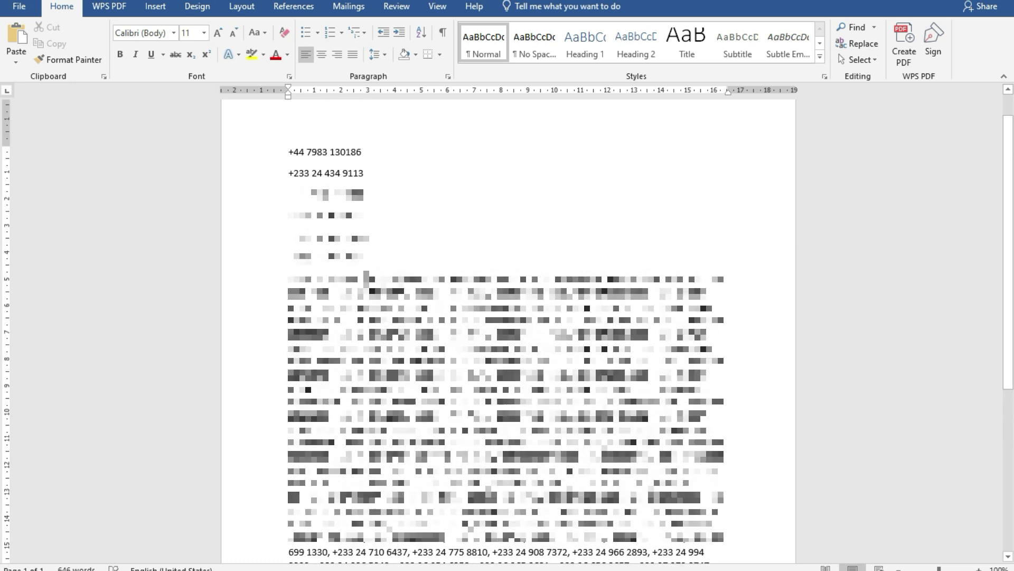
scroll(507, 328, "up", 1)
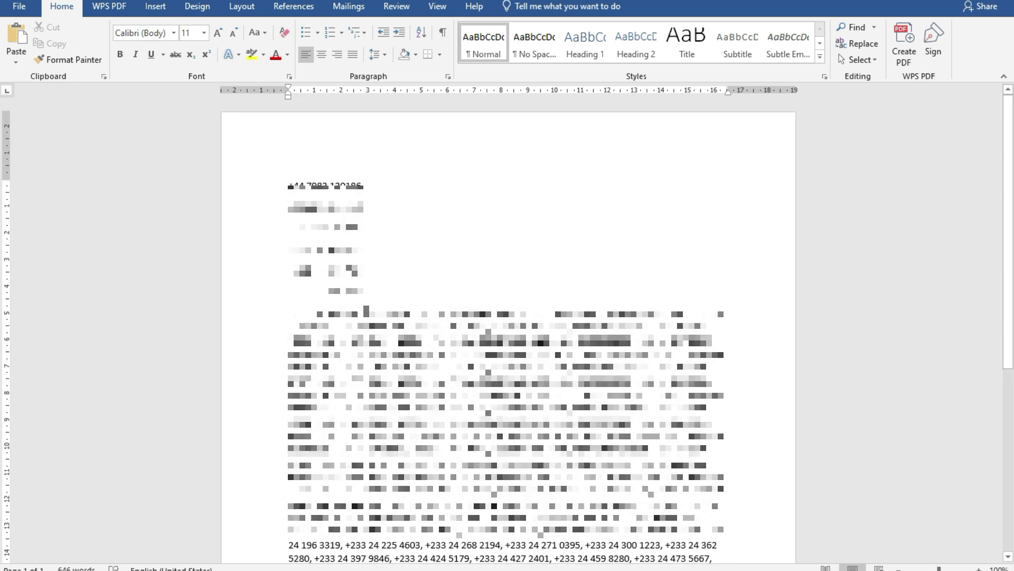